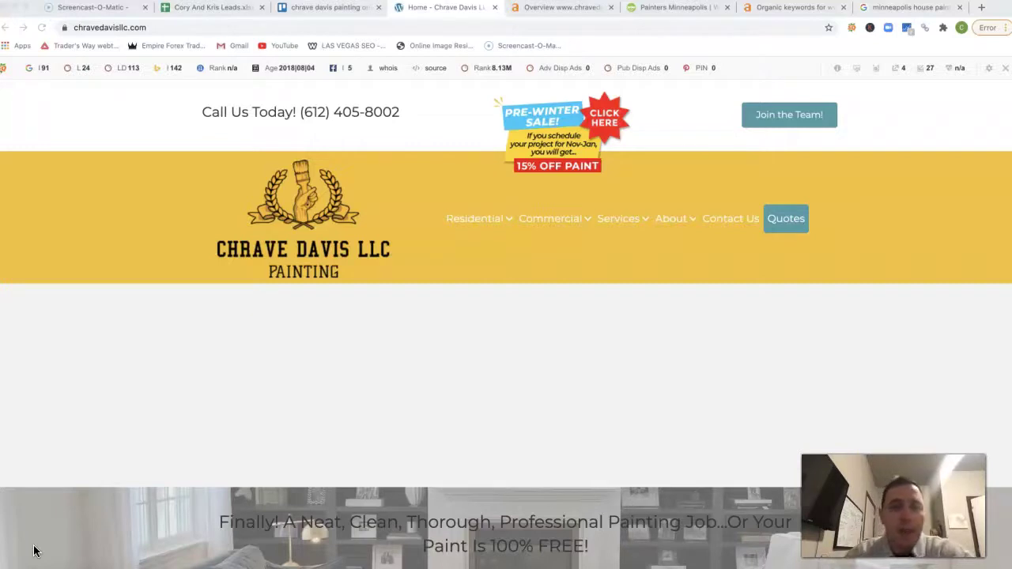
# Step: Scroll down through the painting company's site and back up to the top
pyautogui.click(284, 380)
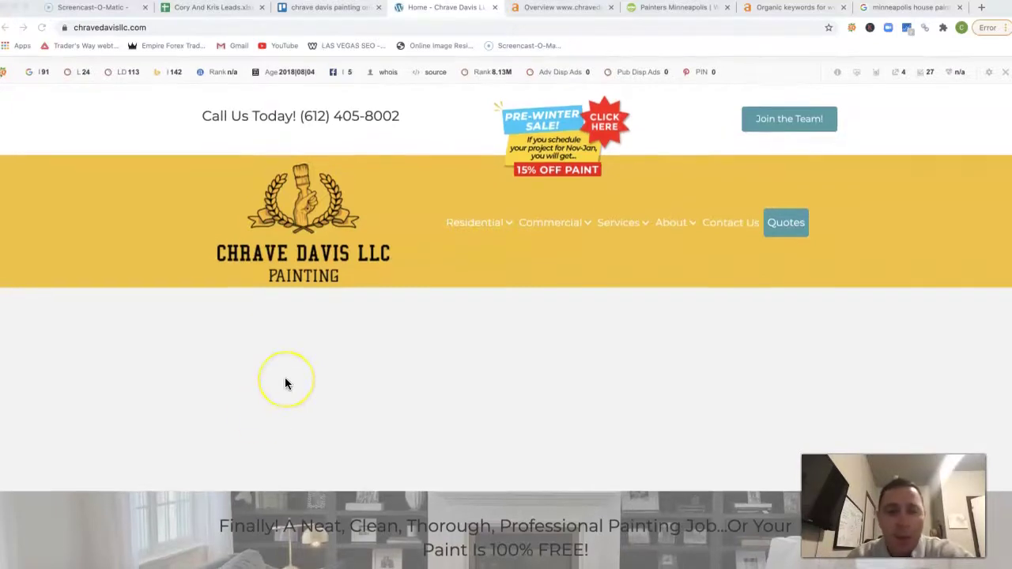
pyautogui.scroll(-12, 286, 384)
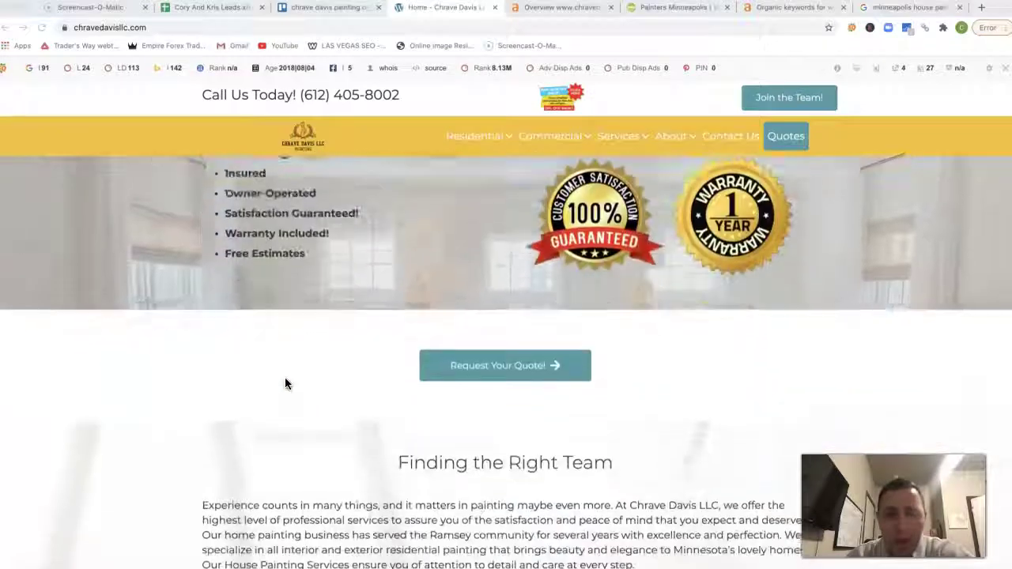
pyautogui.scroll(-15, 285, 384)
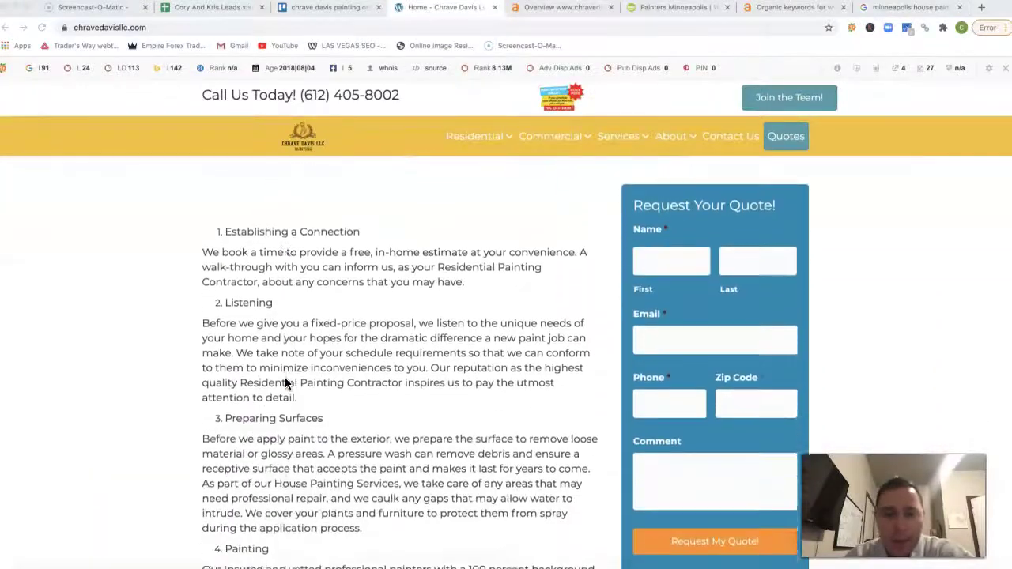
pyautogui.scroll(-15, 287, 384)
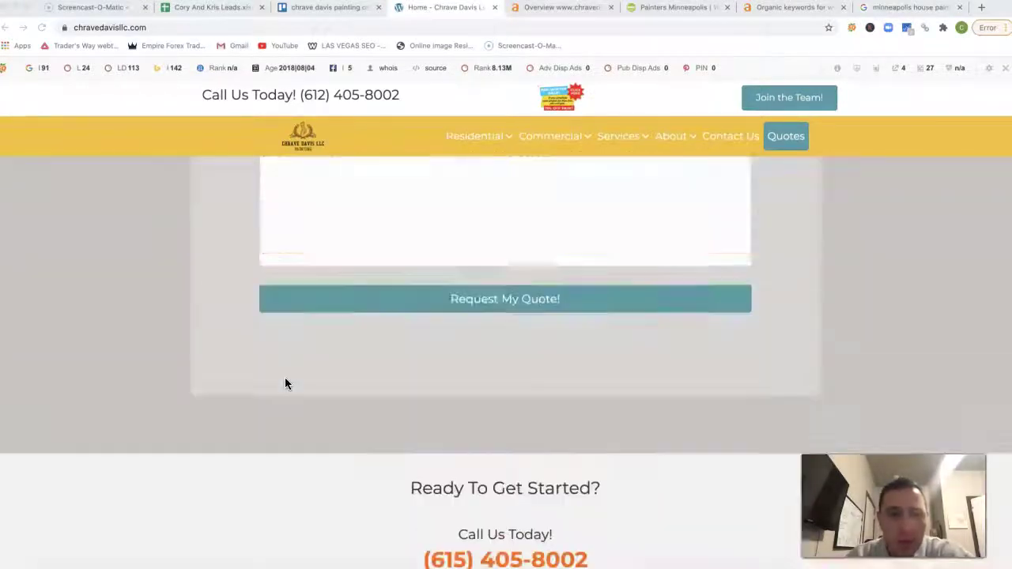
pyautogui.scroll(12, 286, 384)
pyautogui.scroll(15, 286, 383)
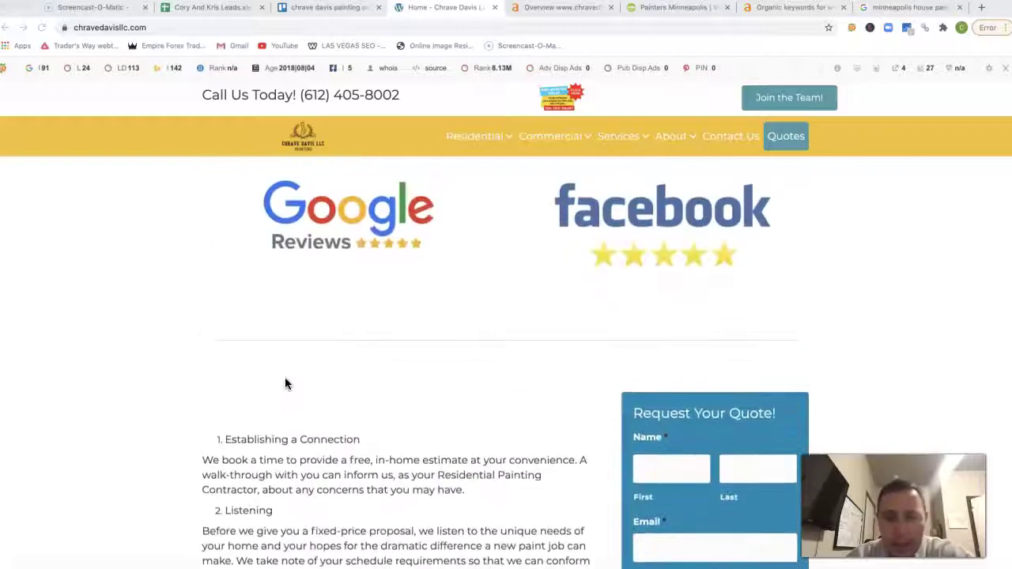
pyautogui.scroll(15, 286, 380)
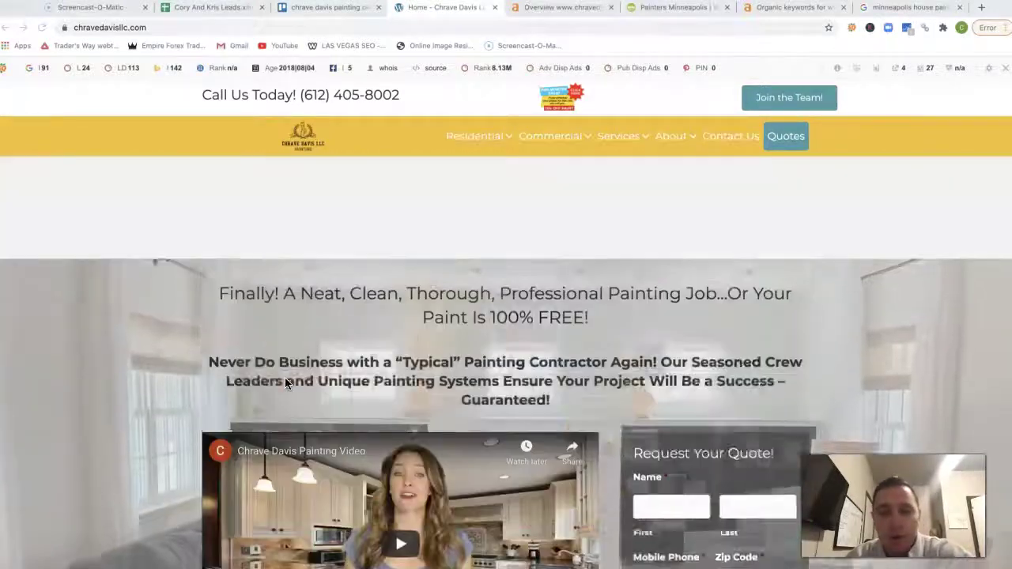
pyautogui.scroll(2, 338, 367)
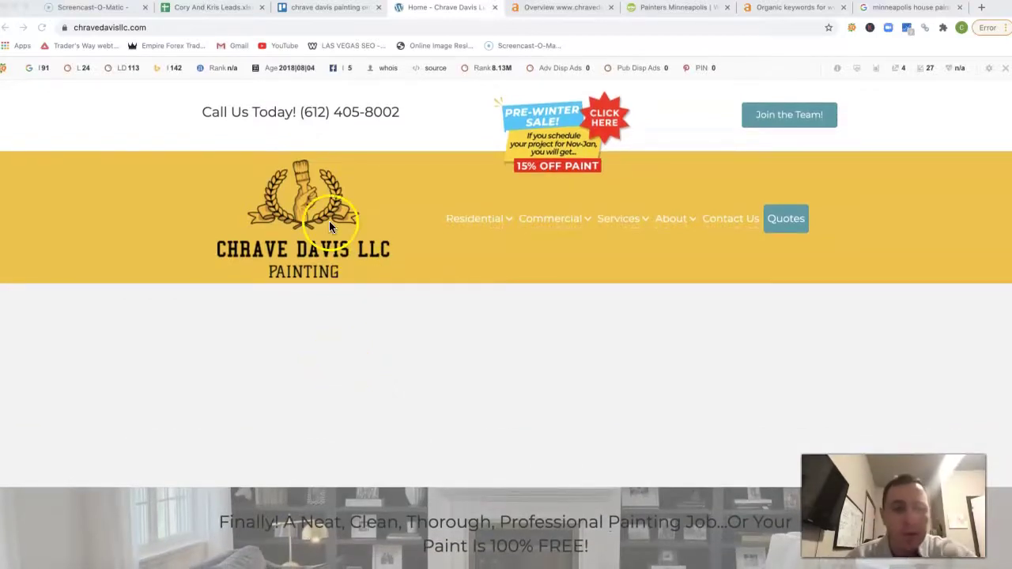
# Step: Start saving the logo's linked page, cancel it, then return to the 'minneapolis house painting' results
pyautogui.rightClick(310, 207)
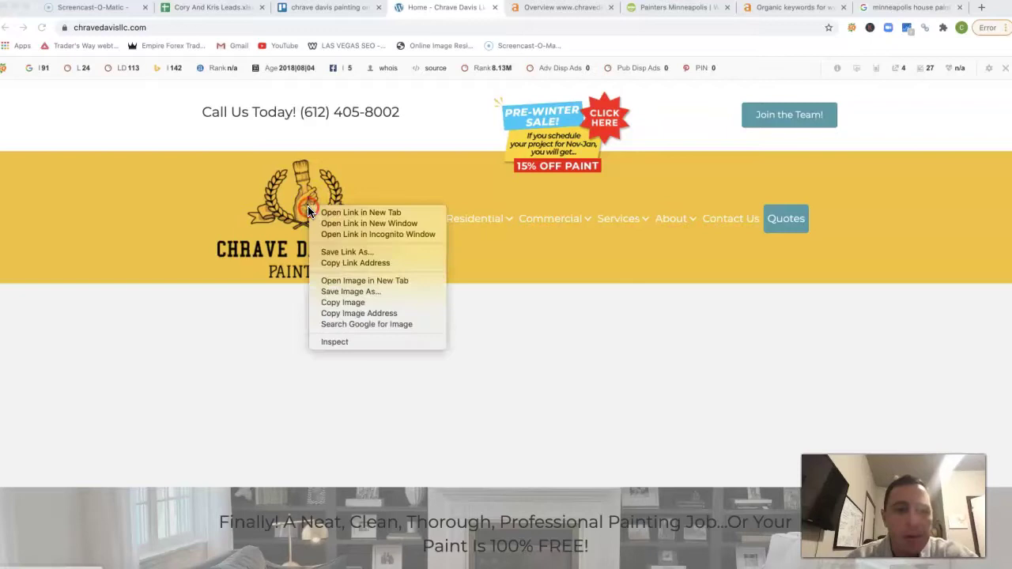
pyautogui.click(376, 252)
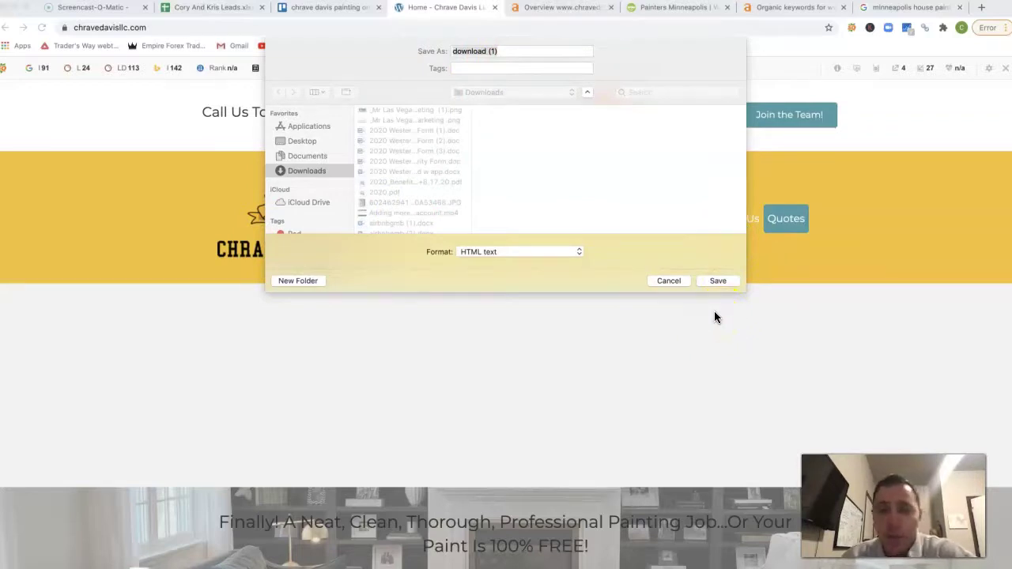
pyautogui.click(671, 281)
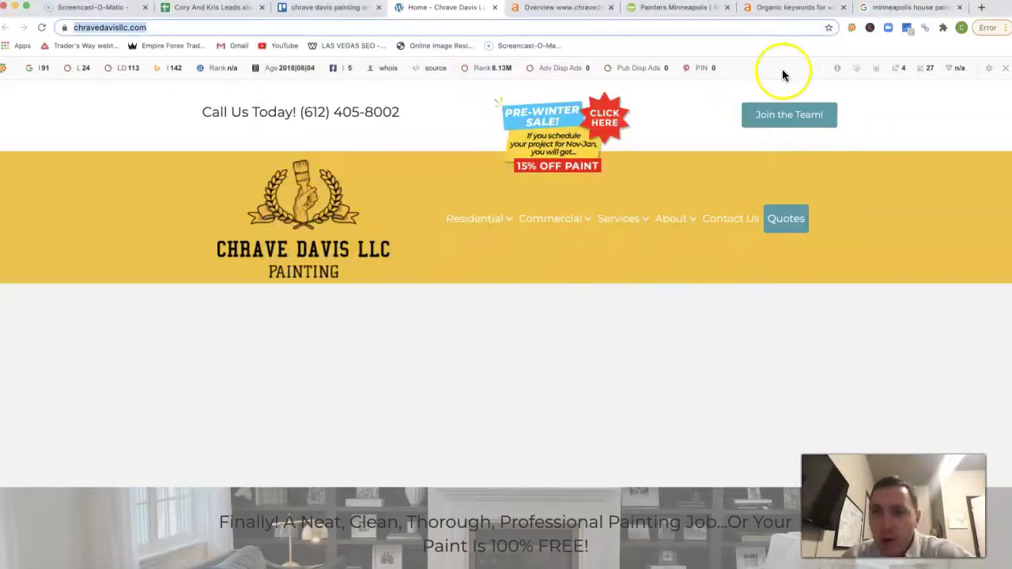
pyautogui.click(876, 9)
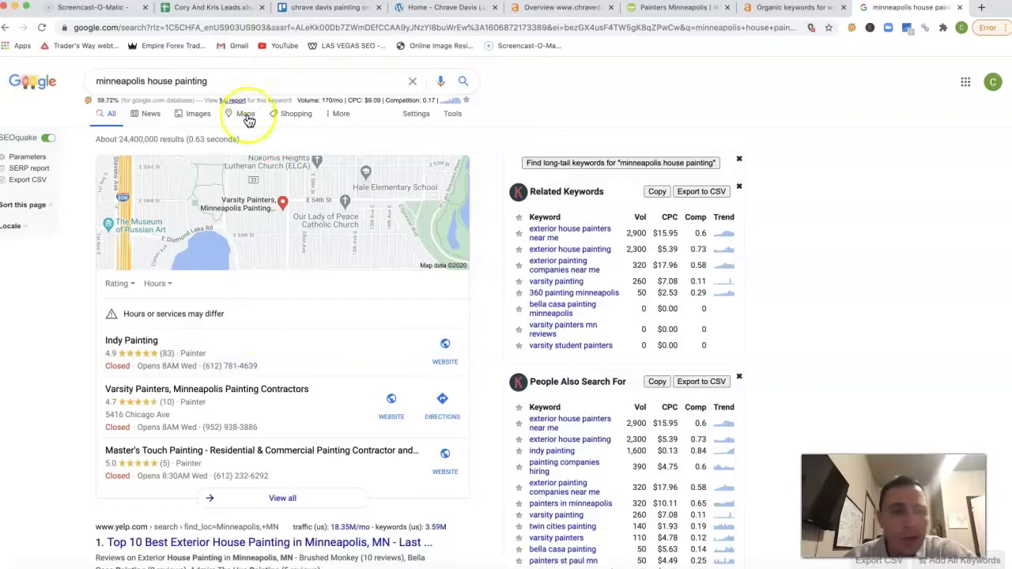
pyautogui.scroll(-5, 260, 350)
pyautogui.scroll(5, 262, 351)
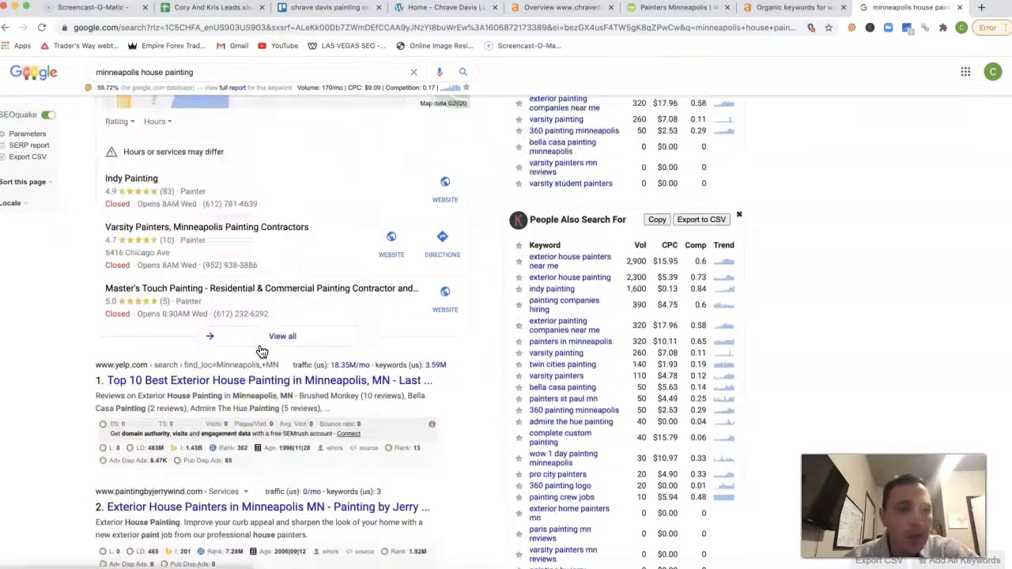
pyautogui.scroll(-20, 166, 352)
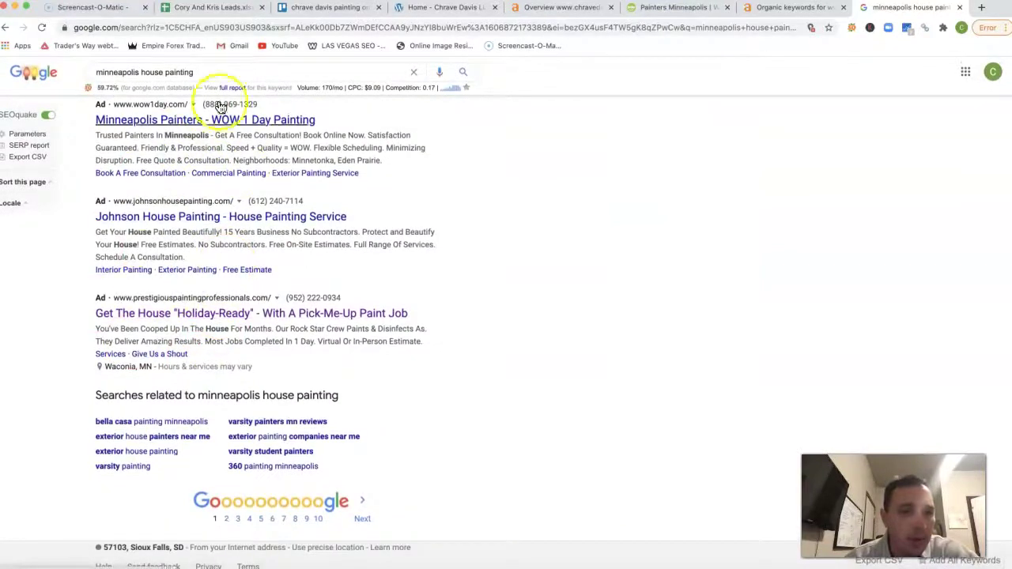
pyautogui.scroll(3, 207, 326)
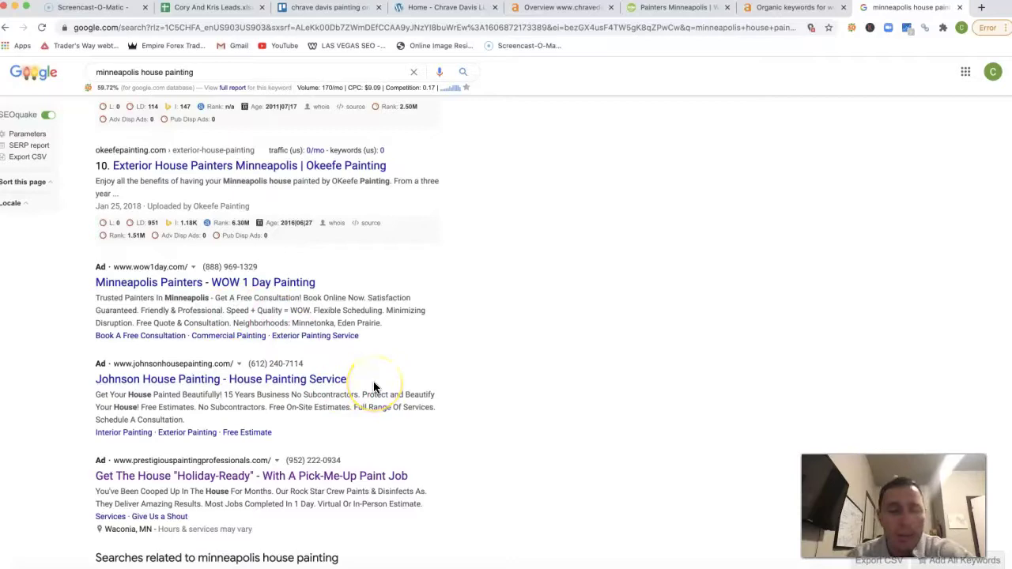
pyautogui.scroll(15, 375, 388)
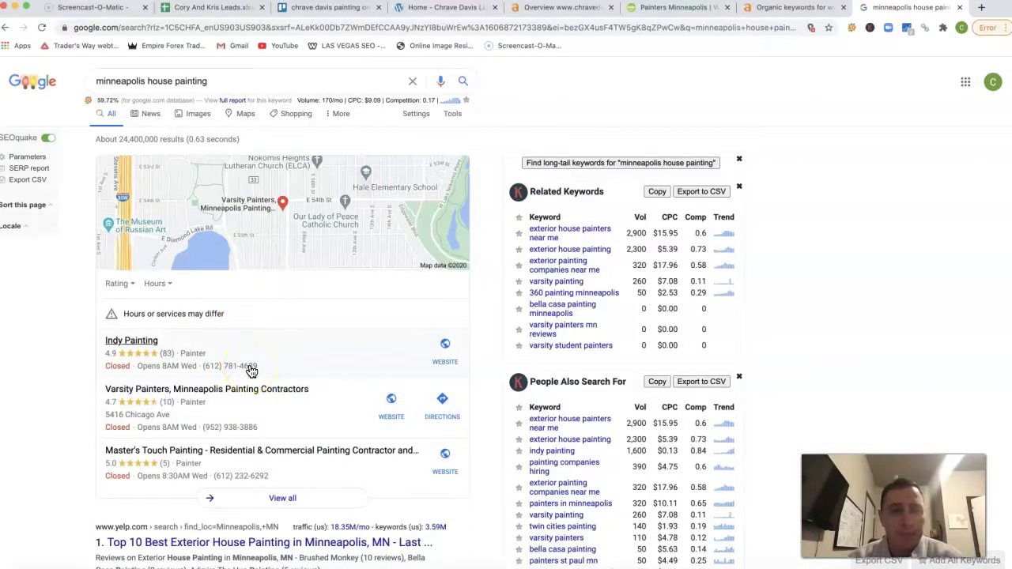
pyautogui.scroll(-5, 251, 371)
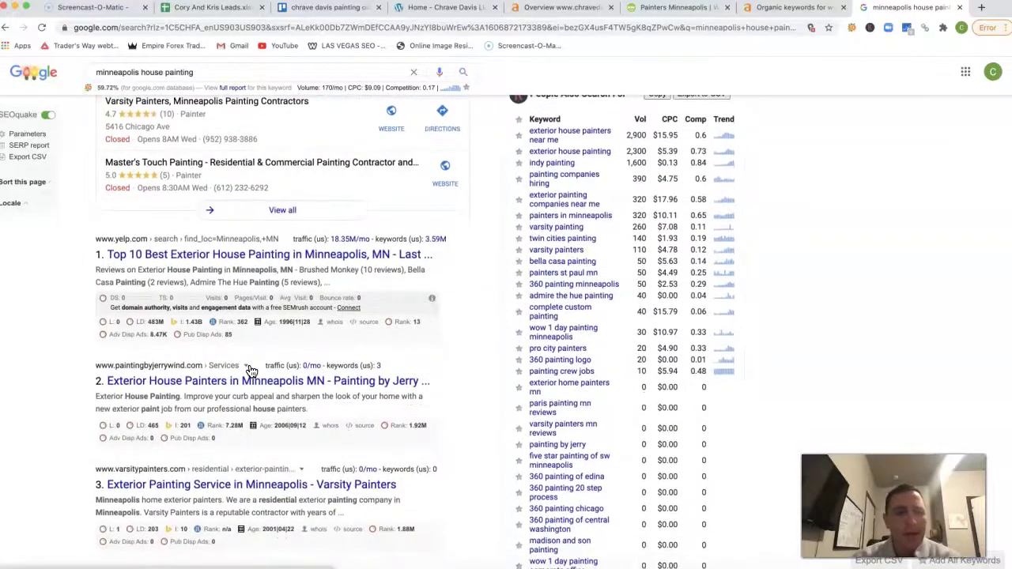
pyautogui.scroll(-2, 251, 370)
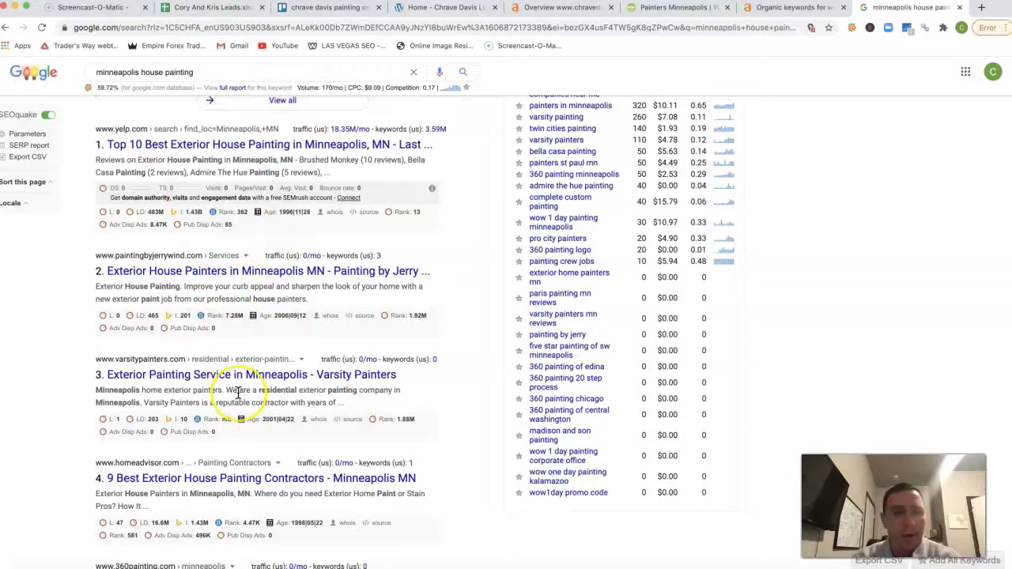
pyautogui.scroll(-3, 238, 393)
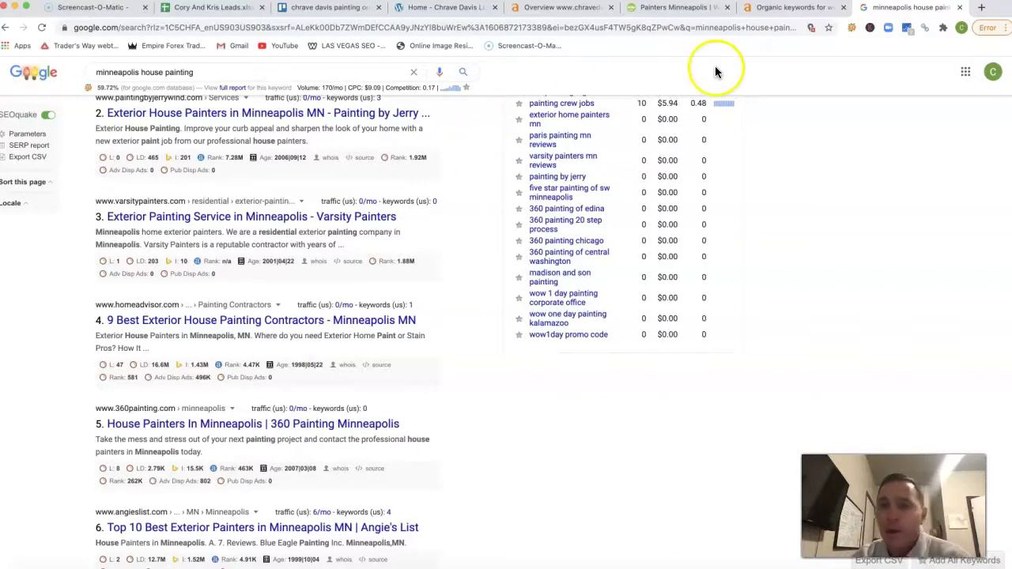
# Step: From the Ahrefs overview of chravedavisllc.com, open its 520 organic keywords report
pyautogui.click(455, 7)
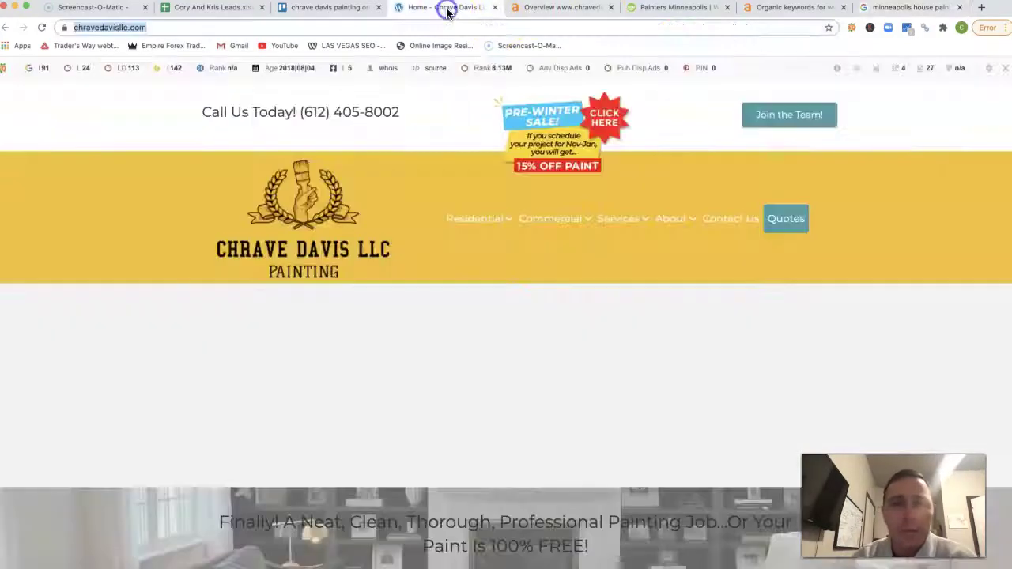
pyautogui.click(158, 27)
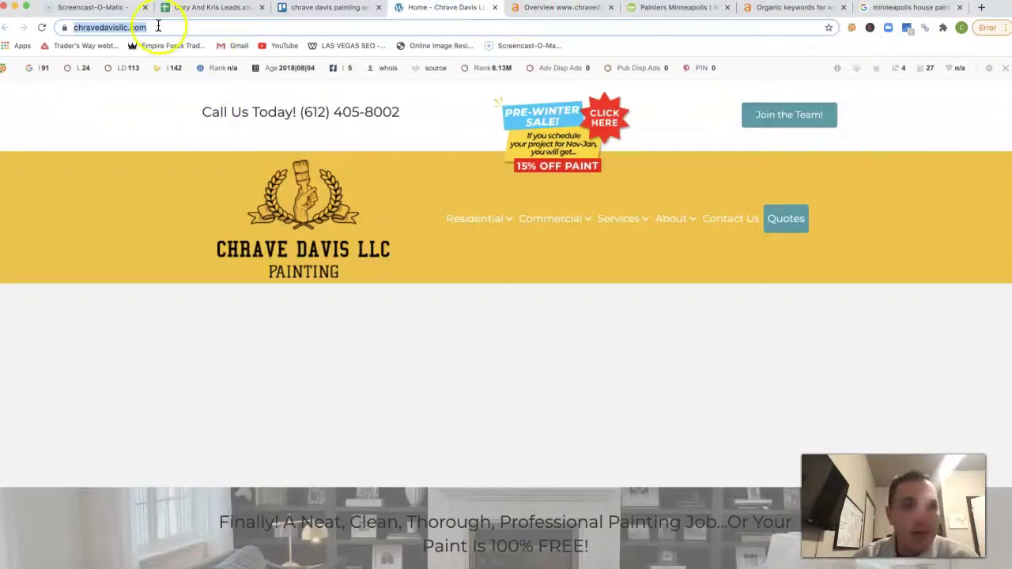
pyautogui.click(541, 10)
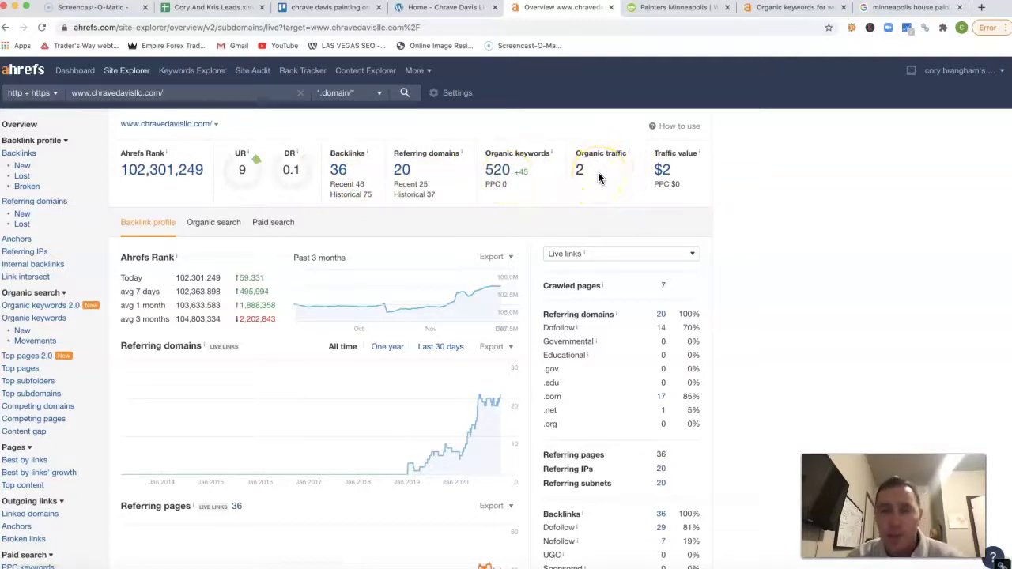
pyautogui.click(498, 173)
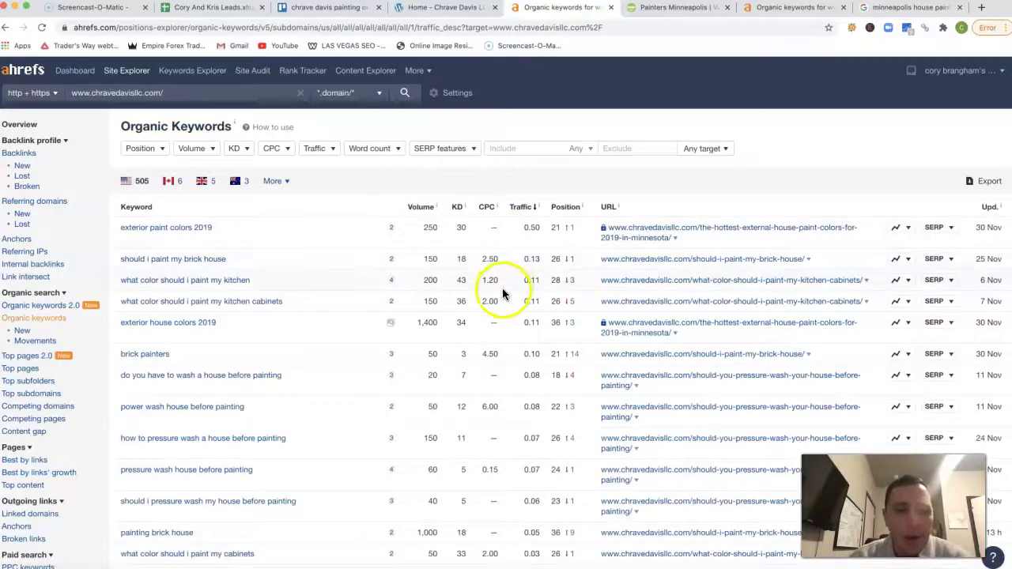
pyautogui.scroll(-3, 494, 303)
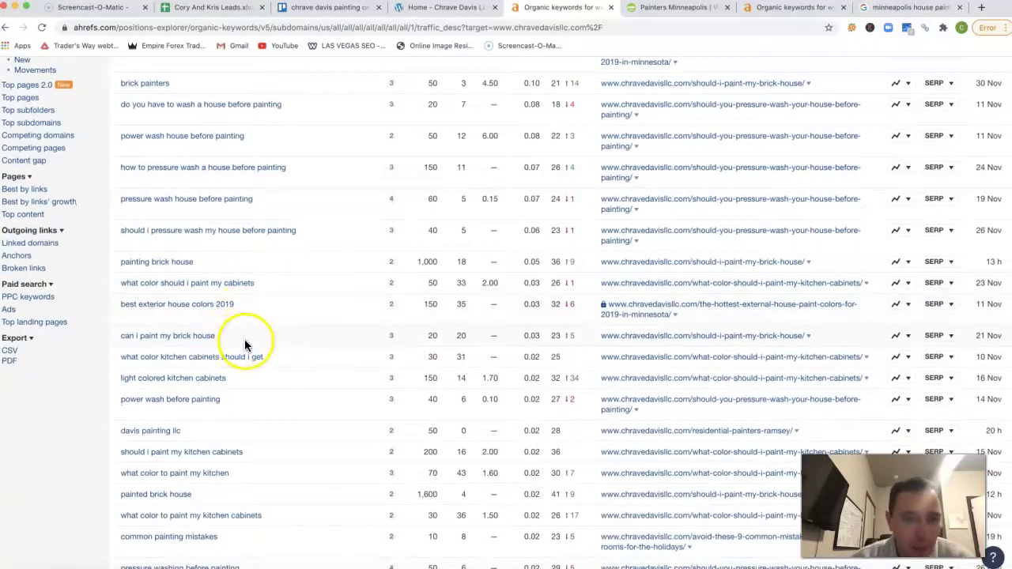
pyautogui.scroll(-3, 339, 391)
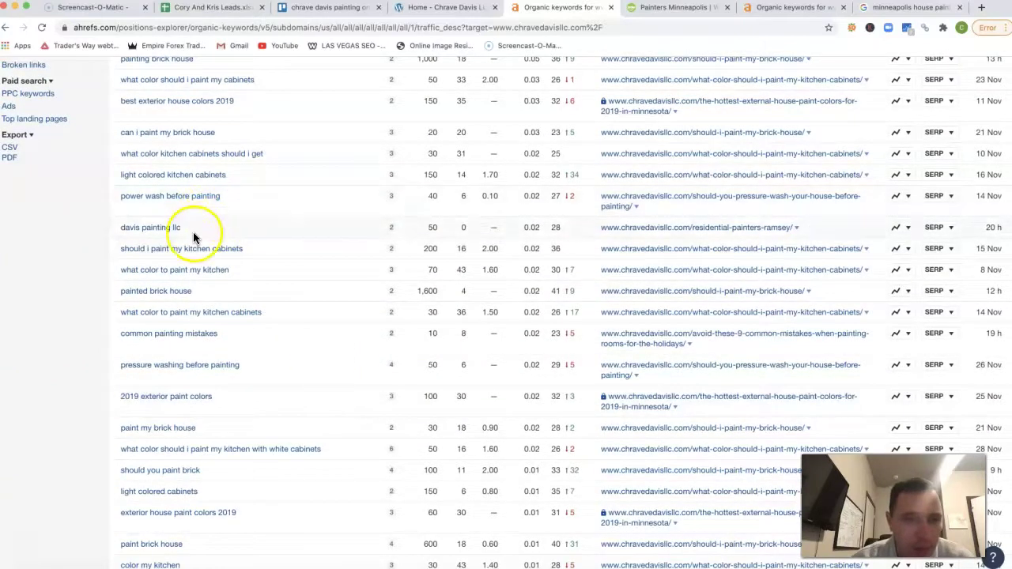
pyautogui.scroll(-2, 253, 407)
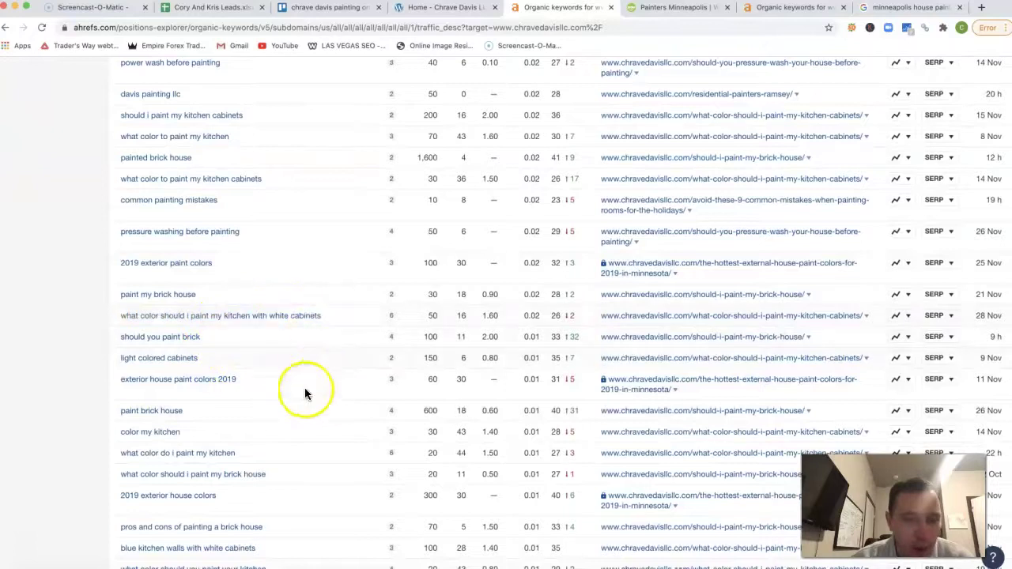
pyautogui.scroll(-3, 276, 460)
pyautogui.scroll(-2, 276, 459)
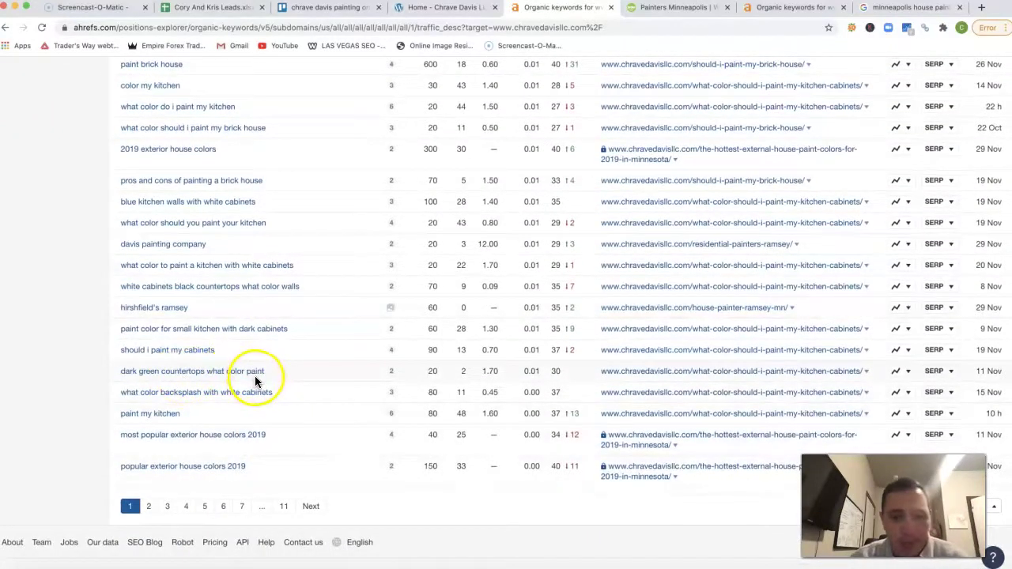
pyautogui.scroll(-1, 374, 389)
pyautogui.scroll(15, 374, 389)
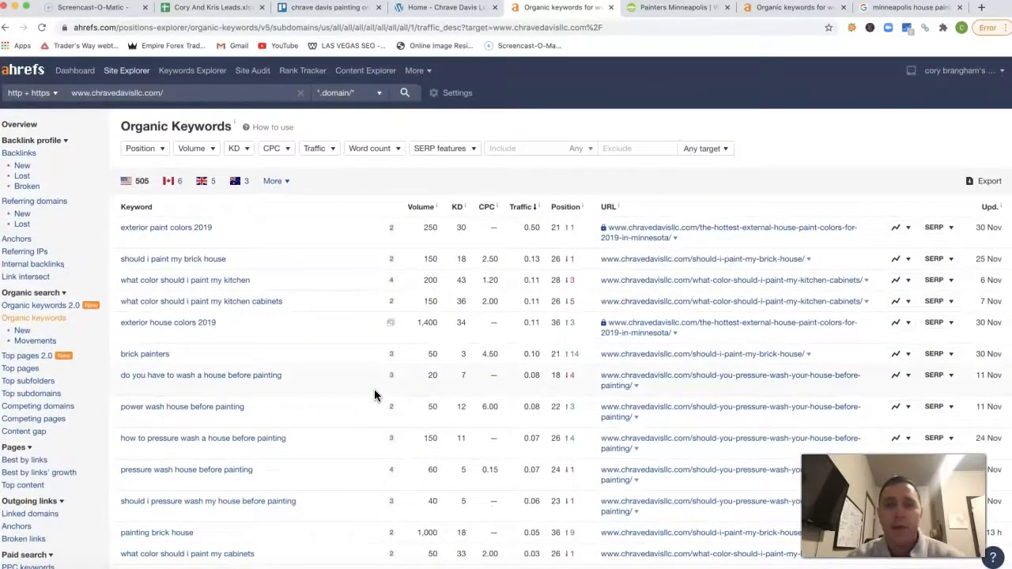
# Step: Move from the Painters Minneapolis page to Ahrefs' Overview of WOW 1 Day Painting's Minneapolis page
pyautogui.click(672, 12)
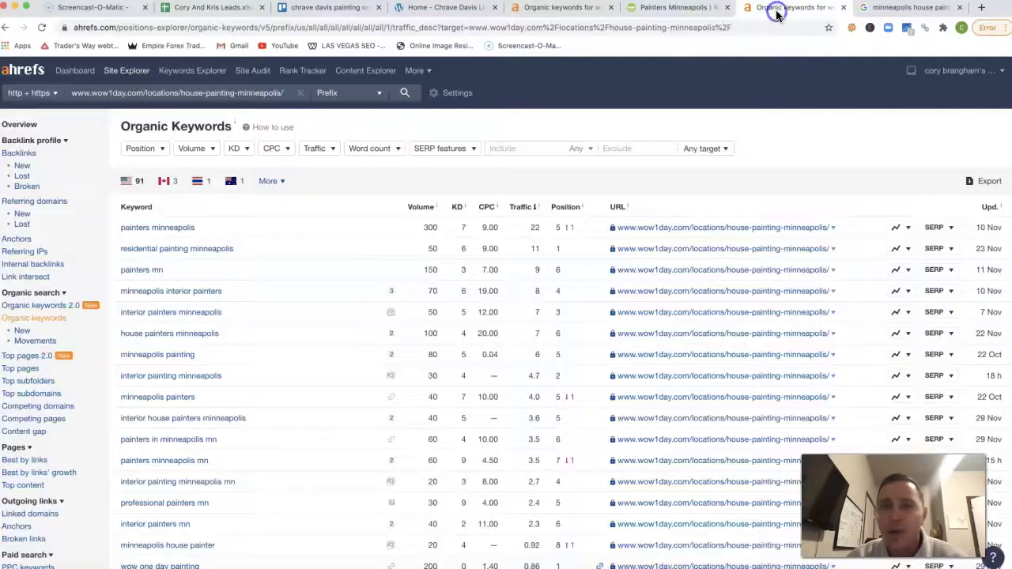
pyautogui.click(779, 9)
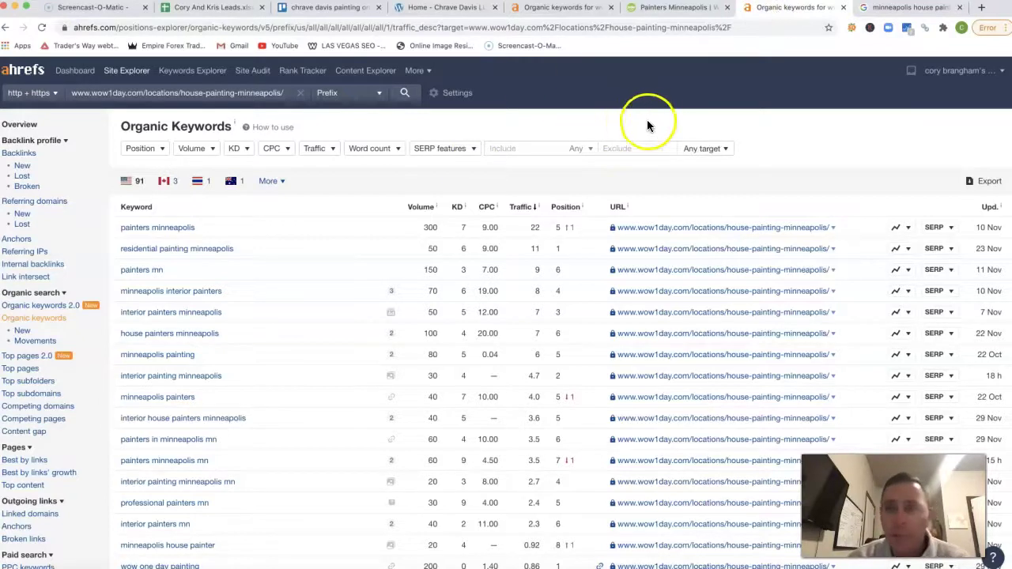
pyautogui.click(22, 125)
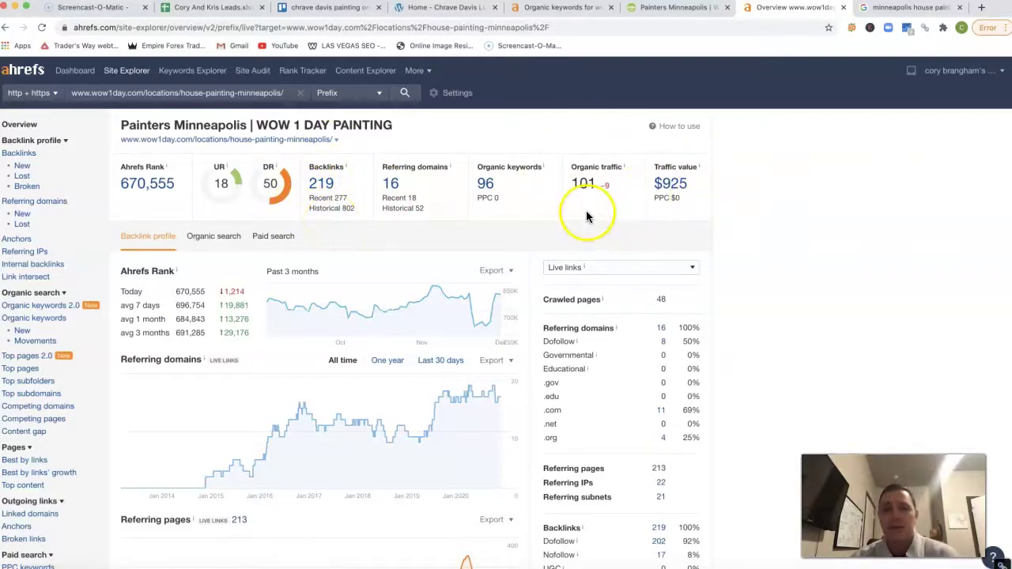
# Step: Open the competitor page's 96 organic keywords and scroll through the keyword table and back up
pyautogui.click(488, 184)
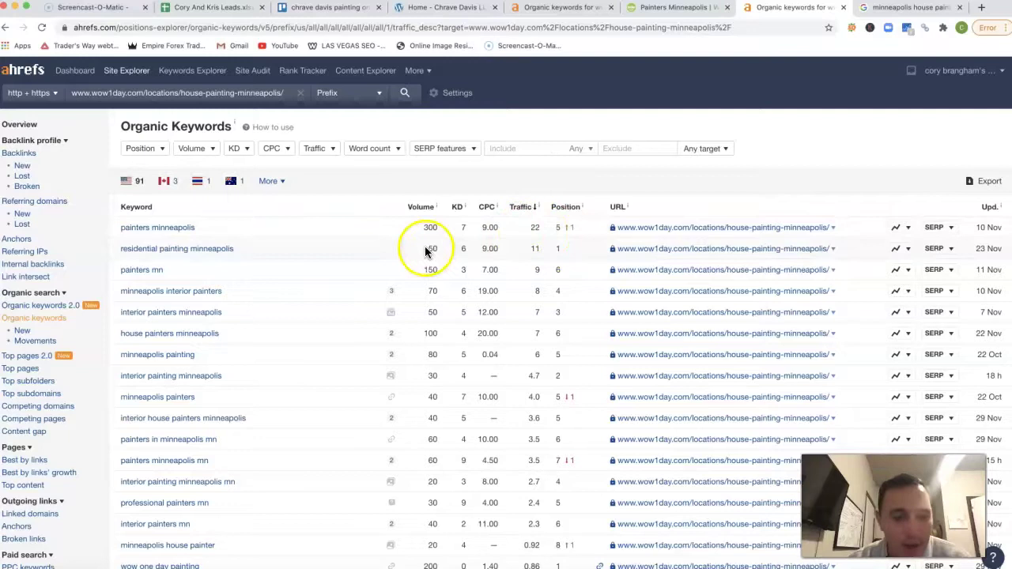
pyautogui.scroll(-3, 464, 339)
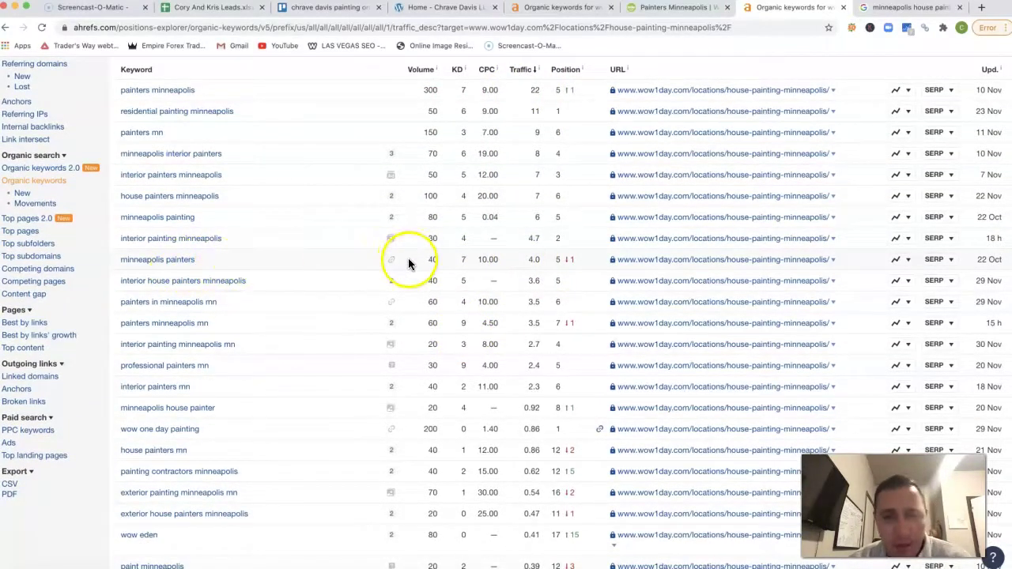
pyautogui.scroll(-4, 374, 431)
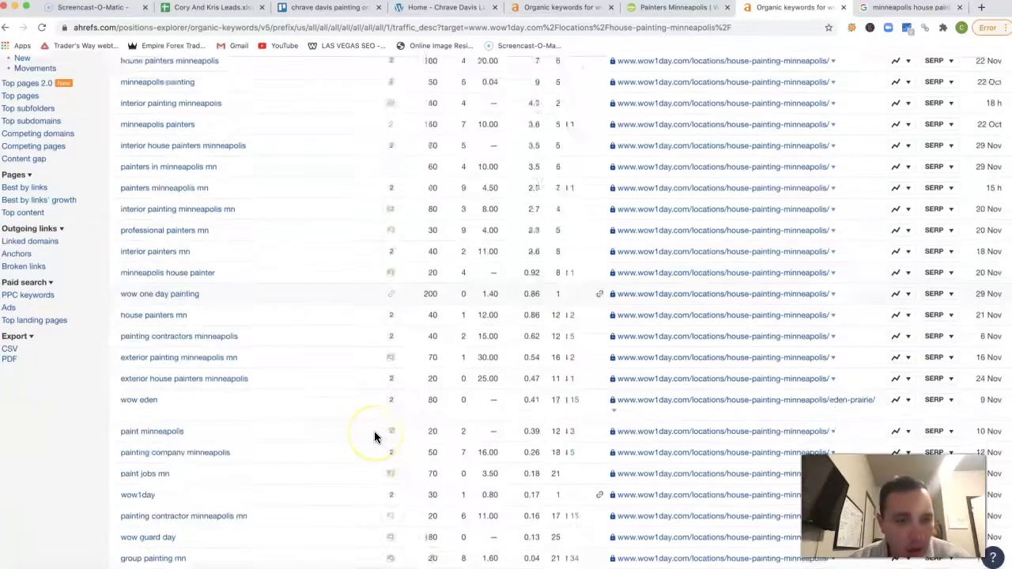
pyautogui.scroll(4, 390, 341)
pyautogui.scroll(2, 390, 342)
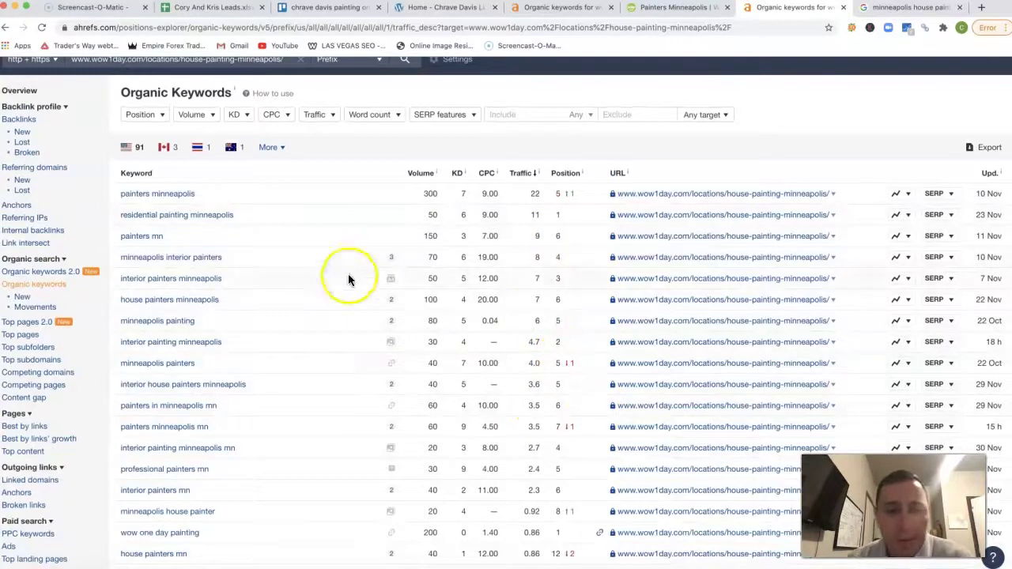
pyautogui.moveTo(395, 388)
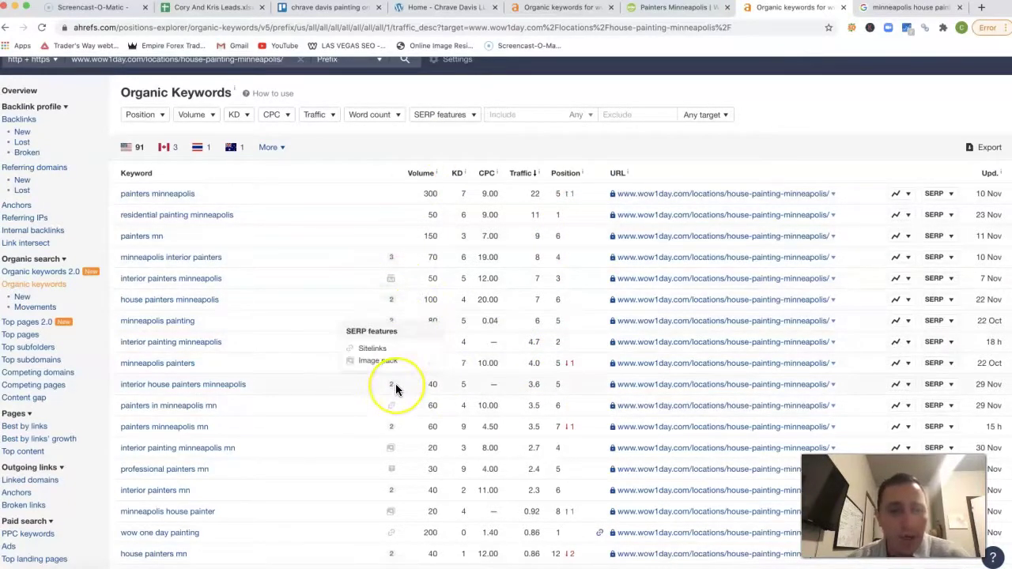